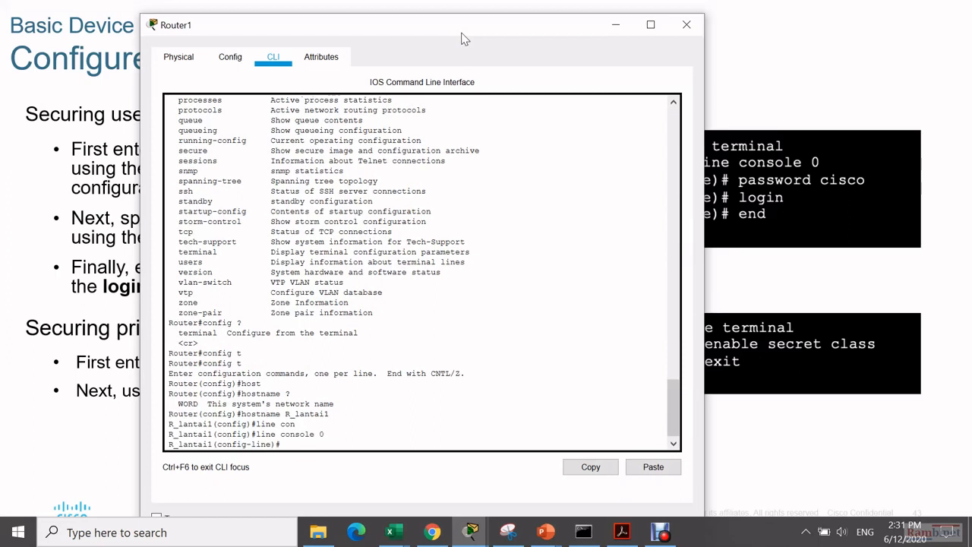
- Set a console line password on R_lantai1, require login, and leave configuration mode
key(Tab)
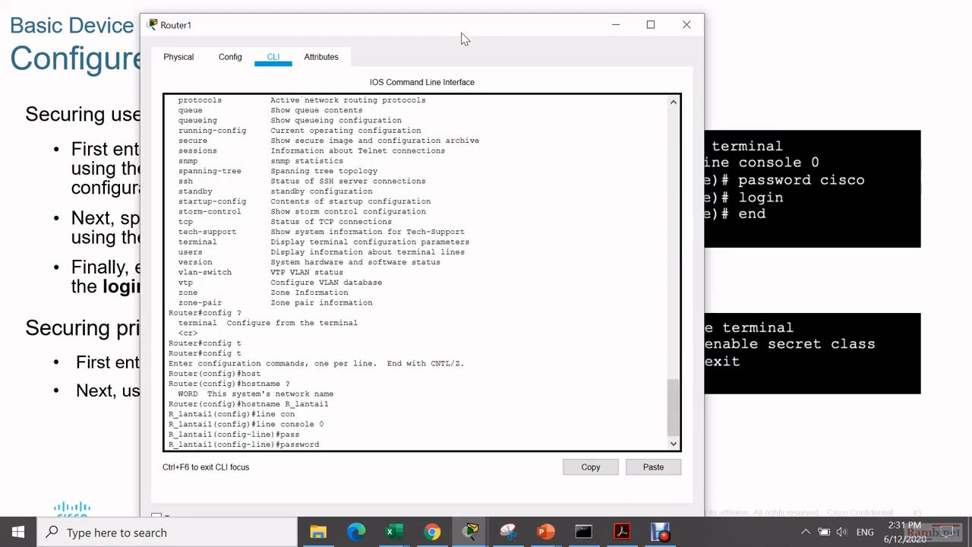
text(cisco)
key(Return)
text(login)
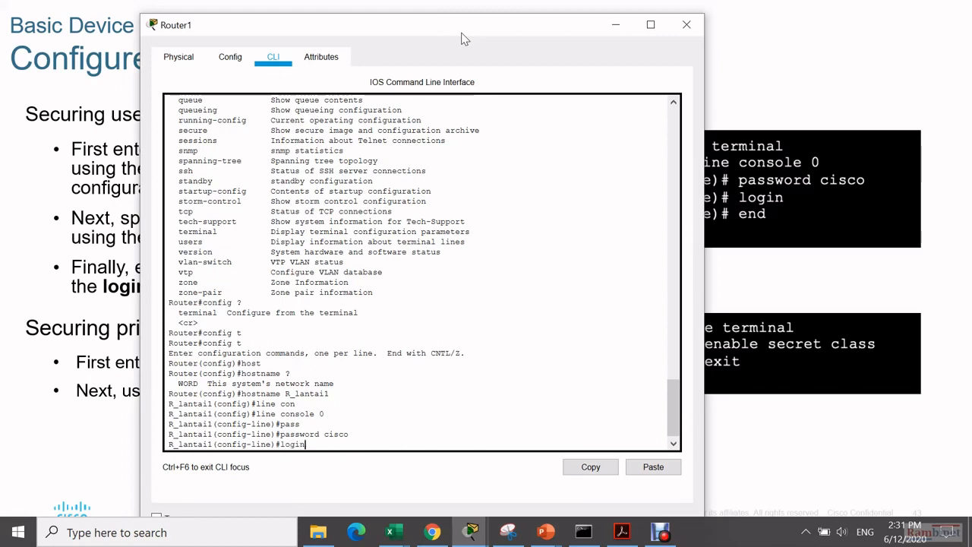
key(Return)
text(en)
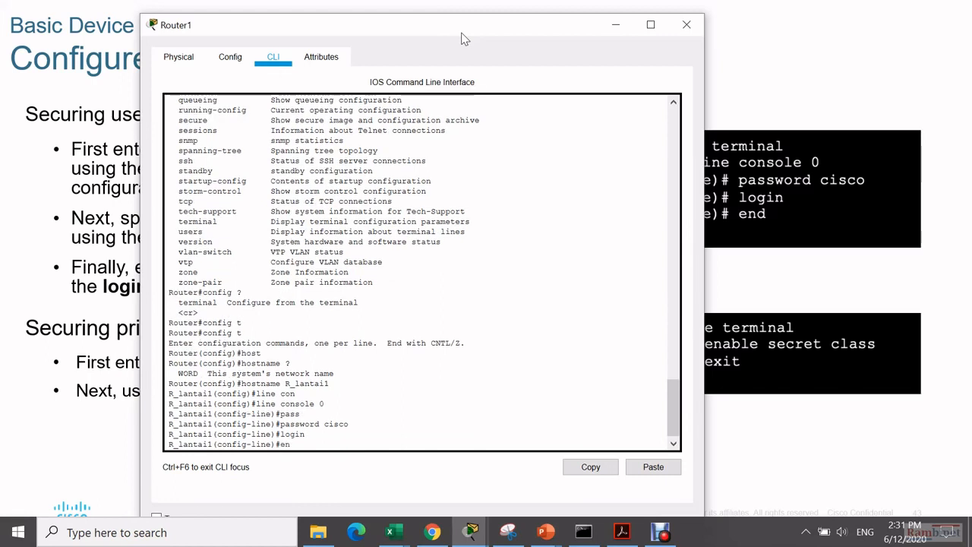
text(d)
key(Return)
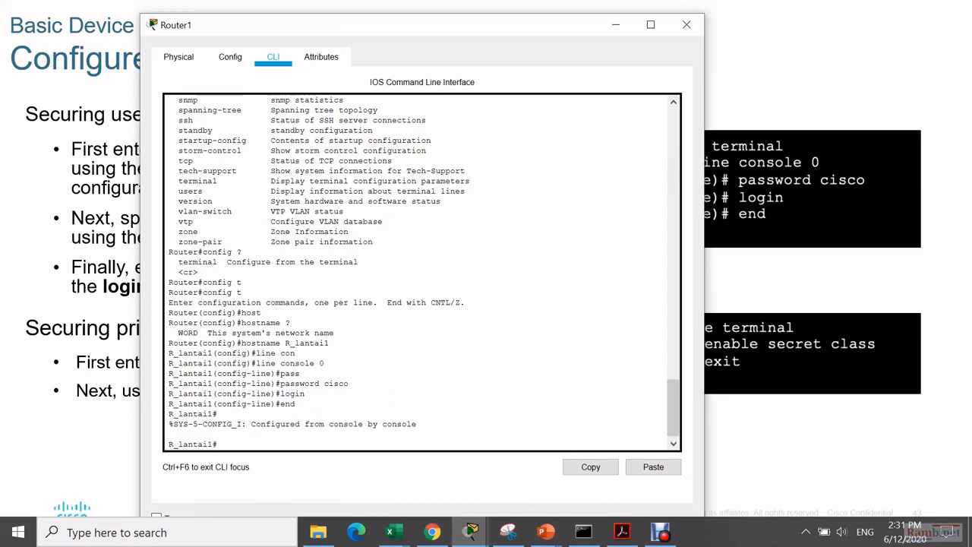
- Log out of the console and log back in with the console password
text(it)
key(Return)
key(Return)
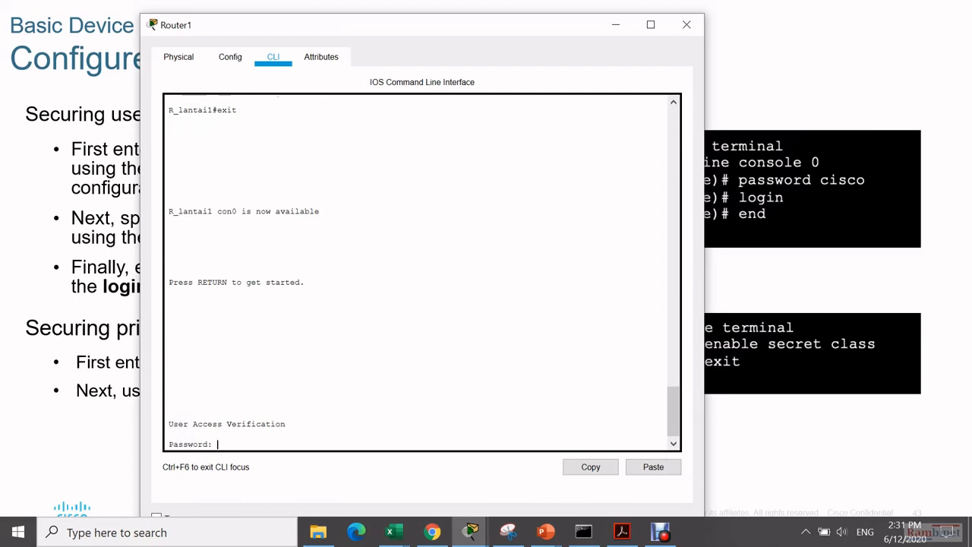
key(Return)
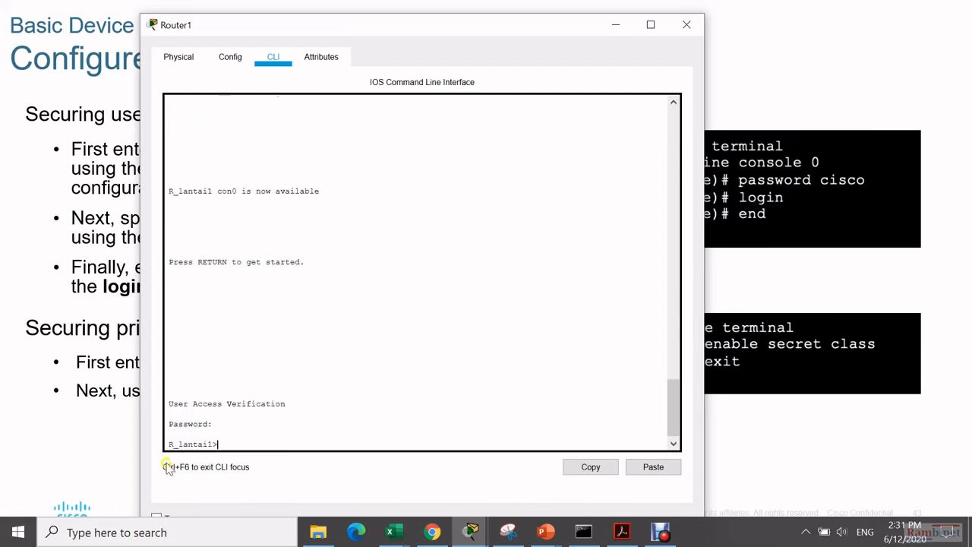
- Advance the slideshow past Configure Passwords (Cont.) to slide 45, 'Encrypt Passwords'
click(807, 227)
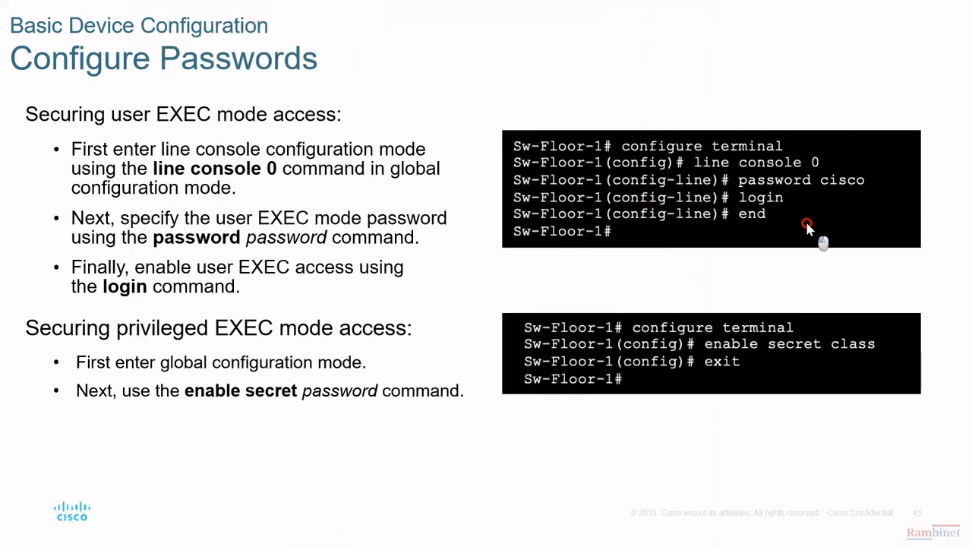
click(794, 357)
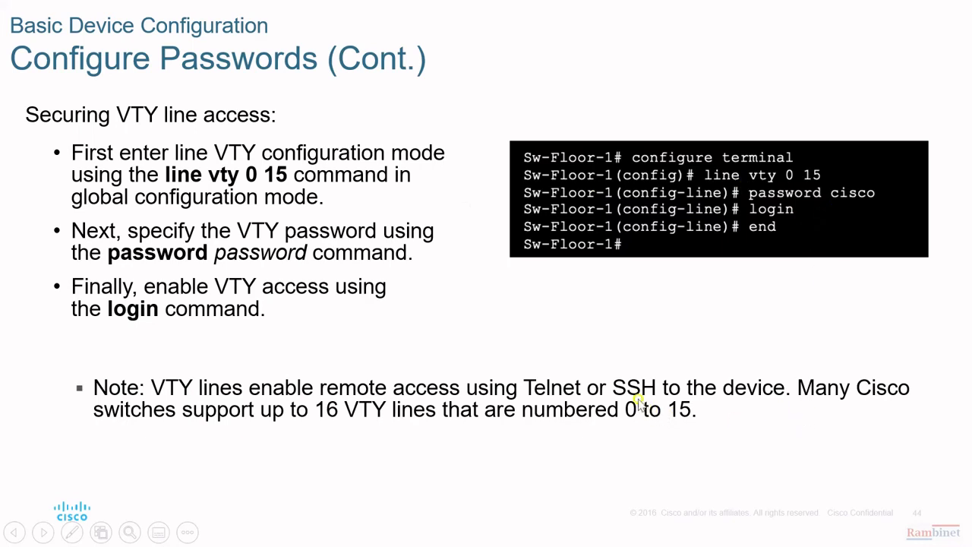
click(825, 216)
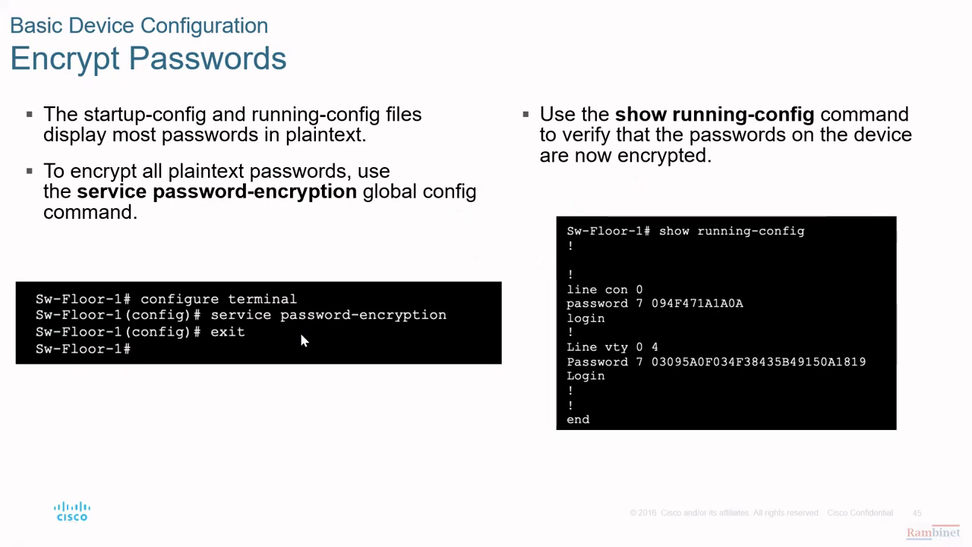
- Enter privileged EXEC mode with enable and run show run on R_lantai1
key(alt+Tab)
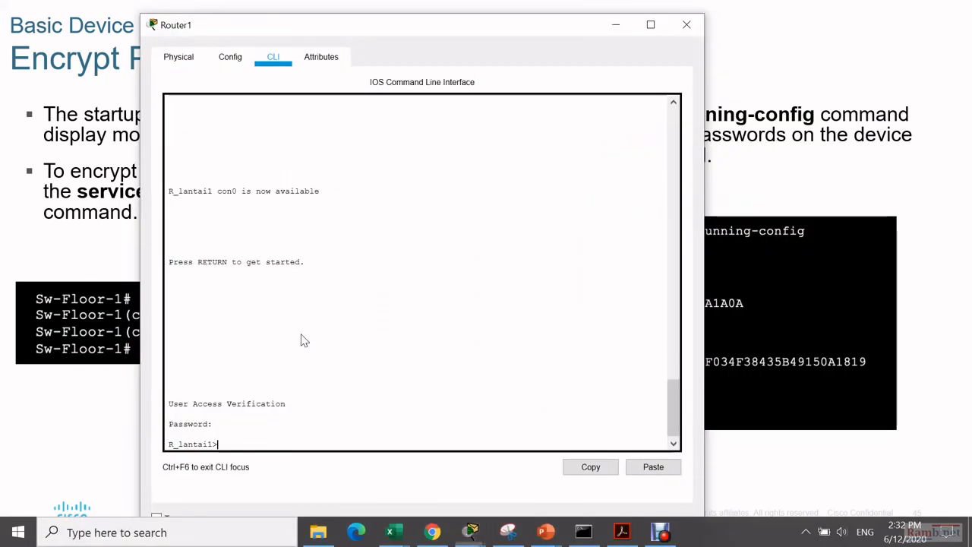
text(en)
key(Tab)
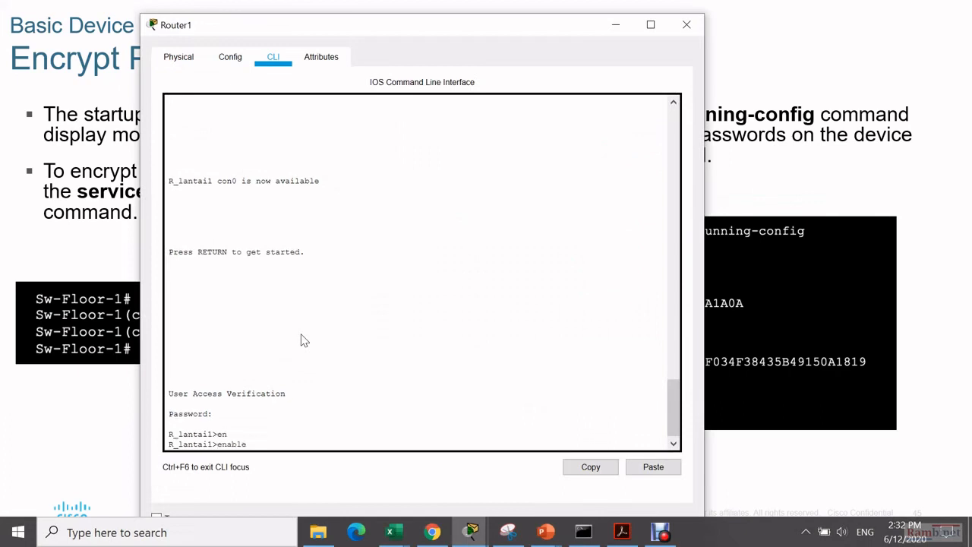
key(Return)
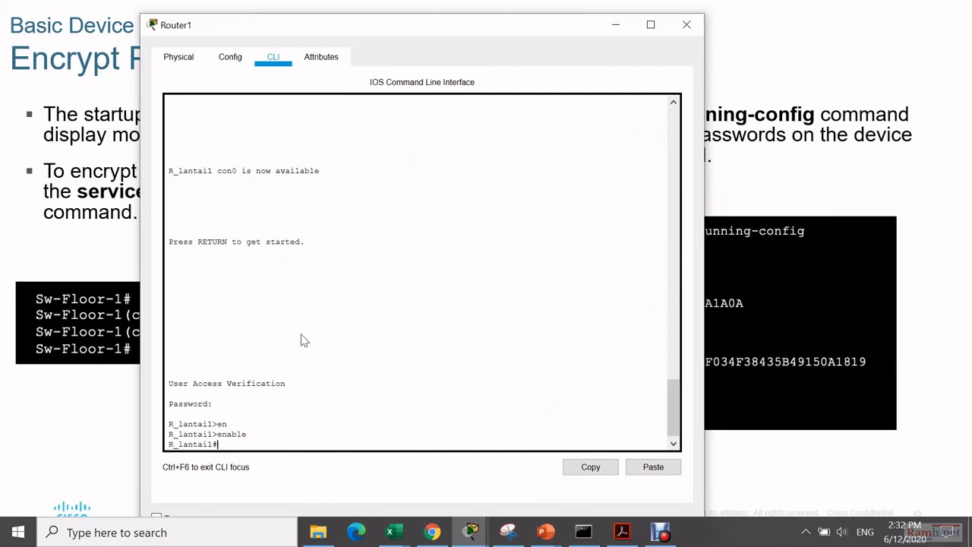
text(show run)
key(Return)
- Page to the end of the running-config and highlight the plaintext line con 0 password
key(space)
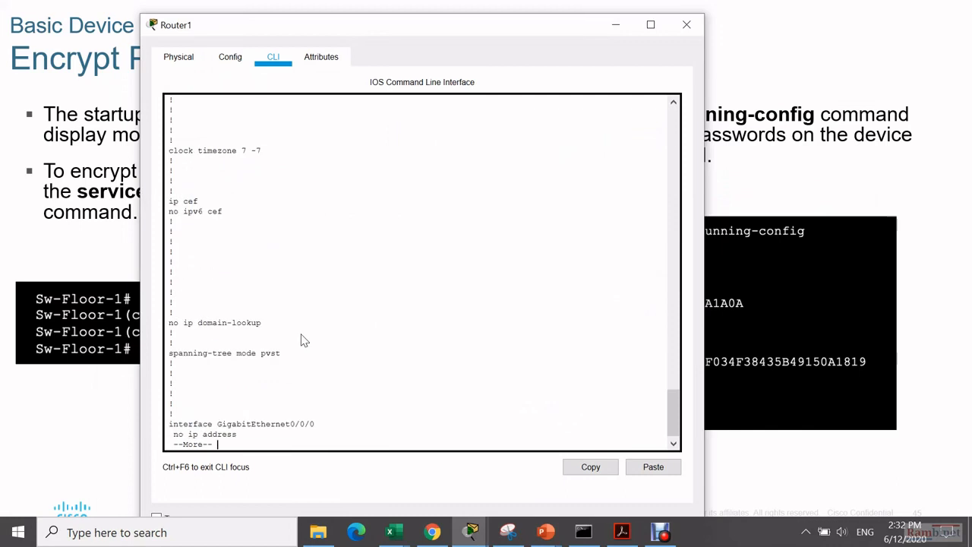
key(space)
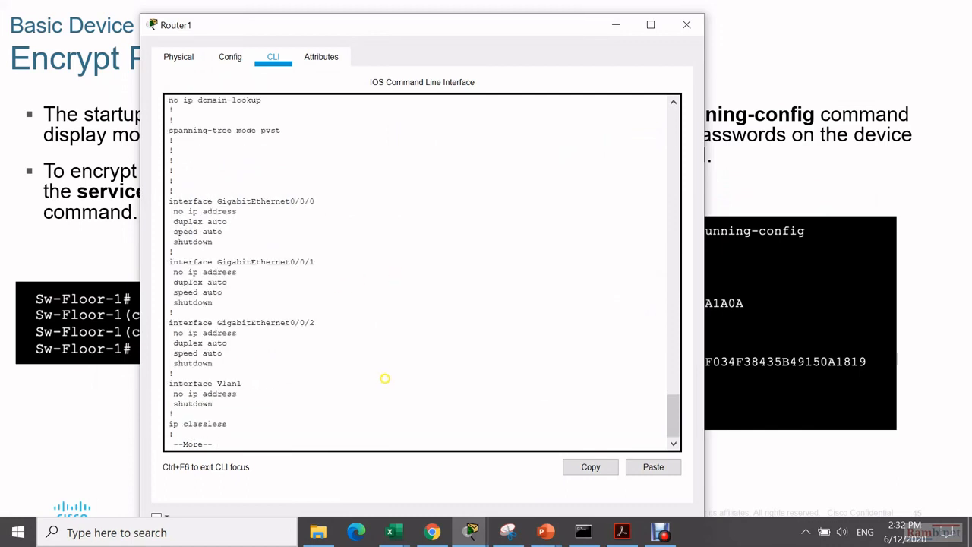
key(space)
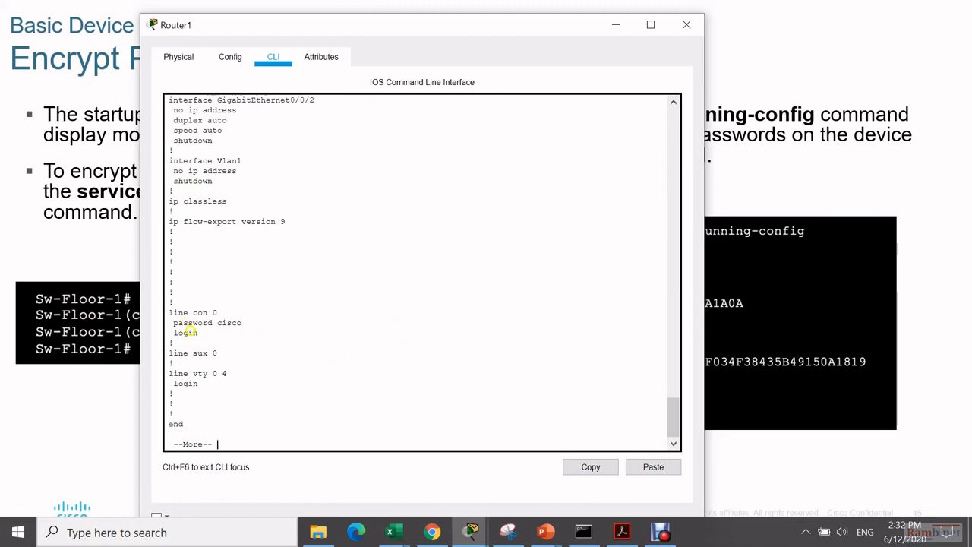
drag(182, 325, 251, 325)
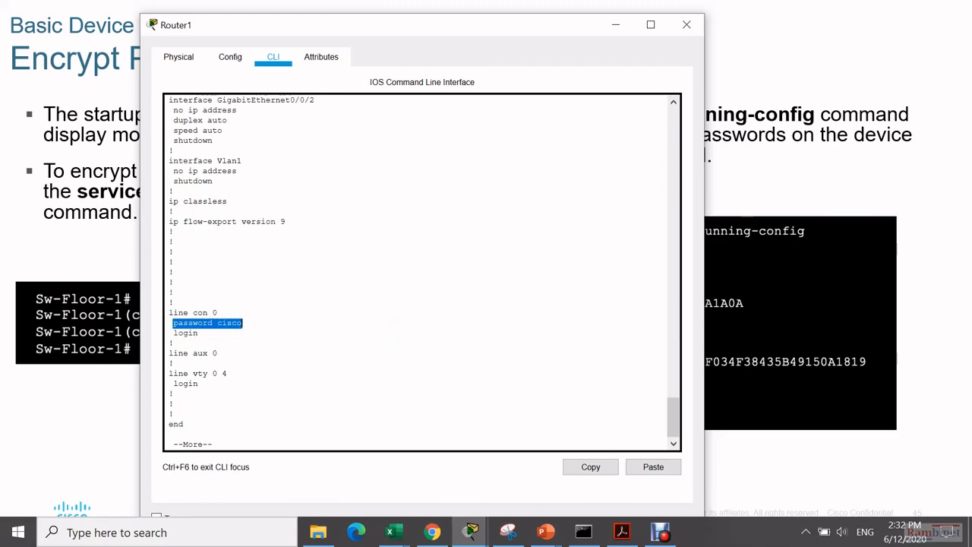
key(Return)
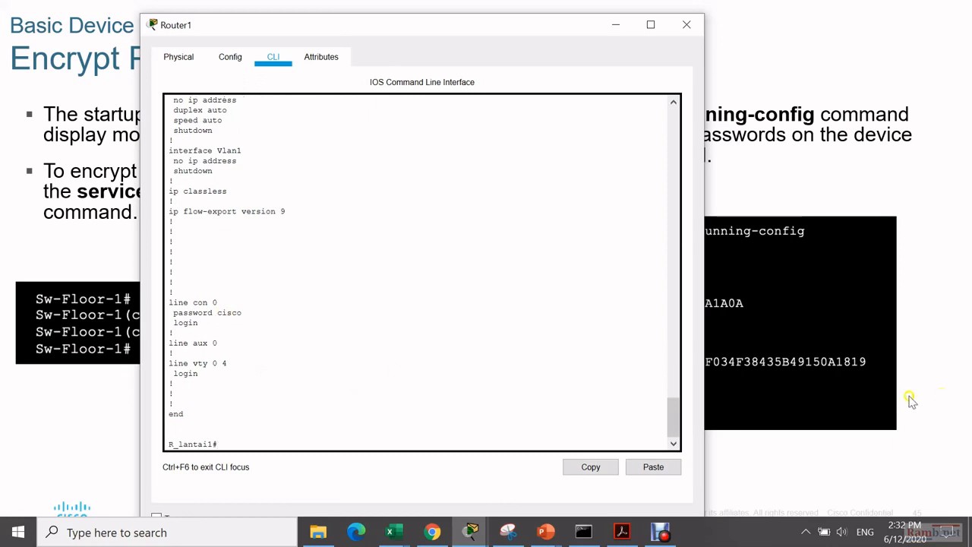
click(803, 365)
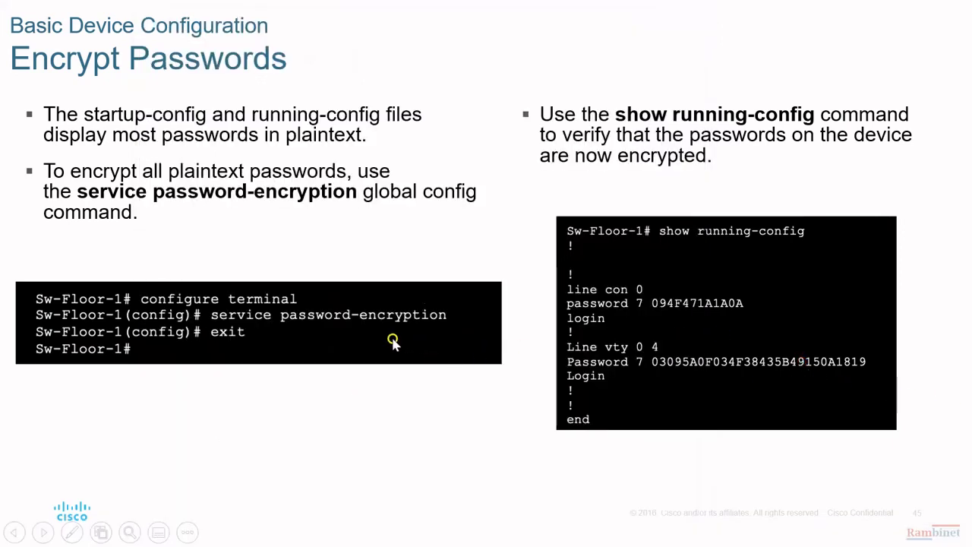
- Enter global configuration mode on Router1 with configure terminal
key(alt+Tab)
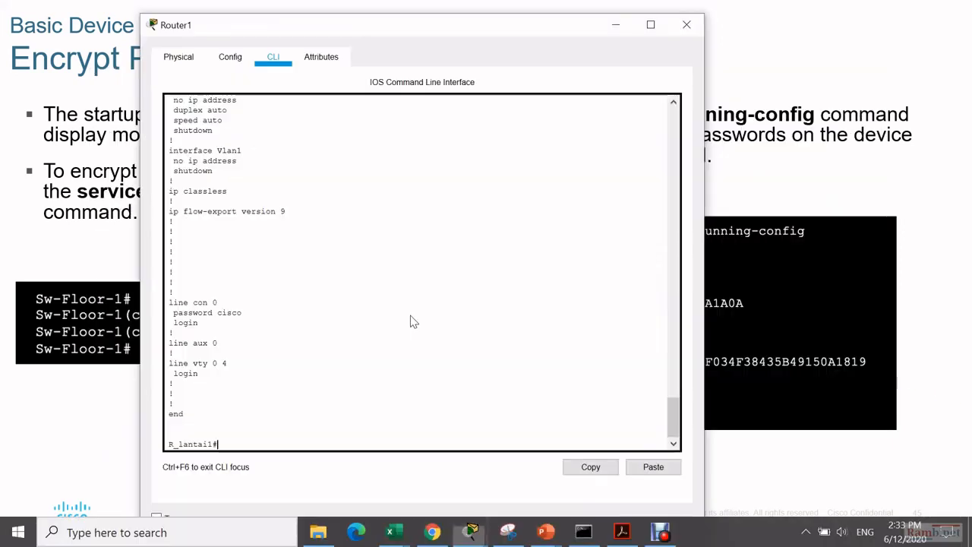
text(ser)
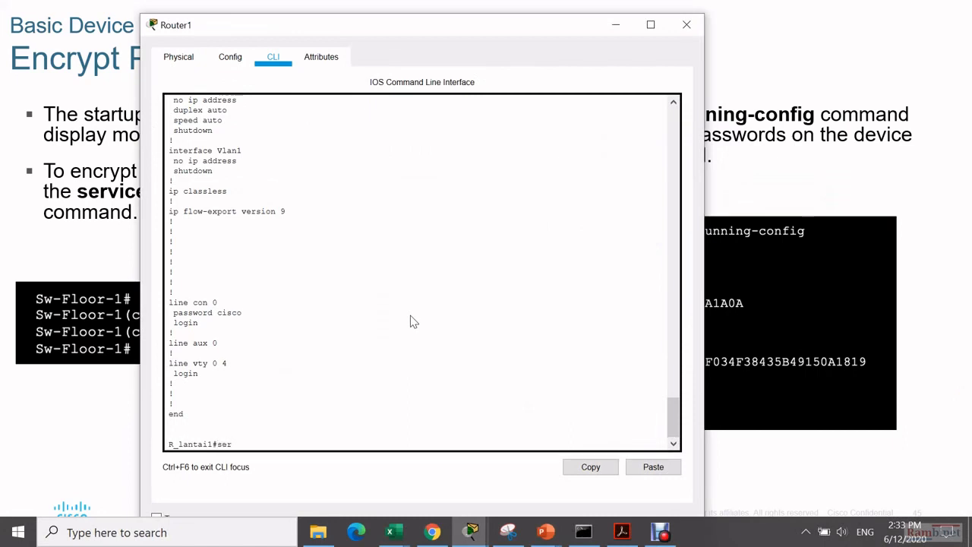
key(Tab)
key(BackSpace)
key(BackSpace)
key(BackSpace)
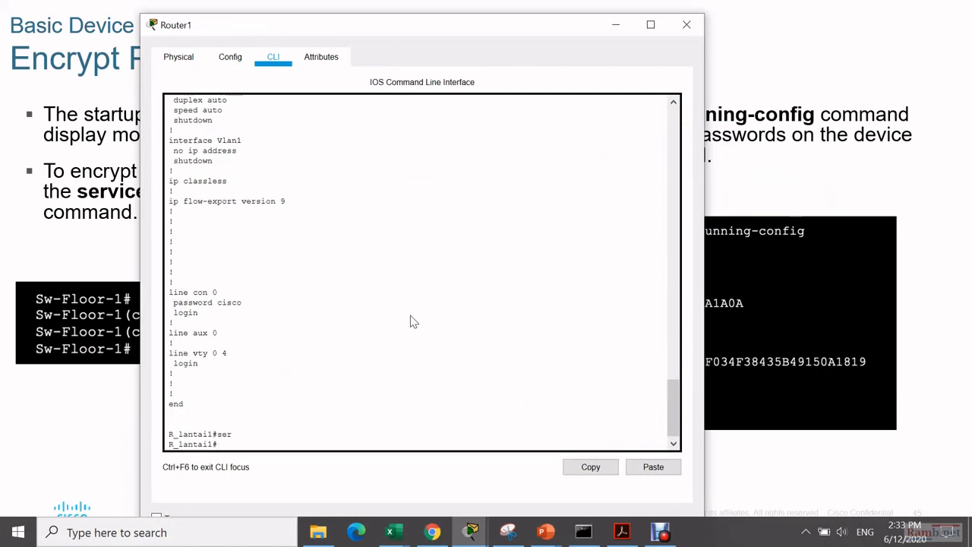
text(confi)
key(Tab)
text(ter)
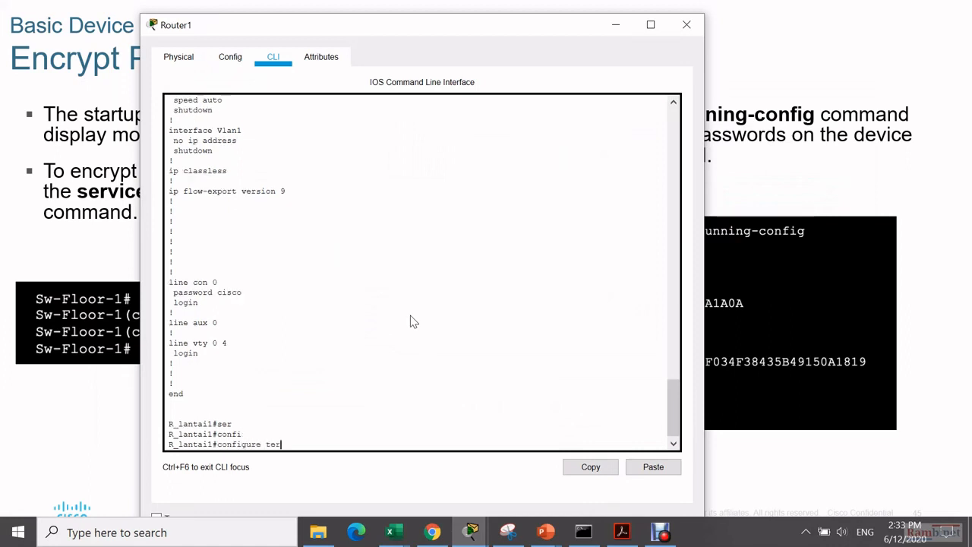
key(Tab)
key(Return)
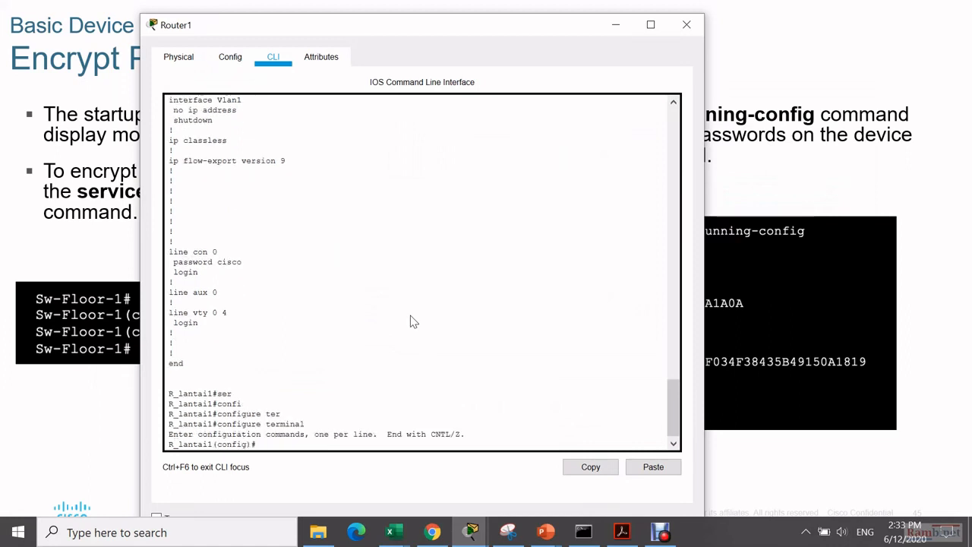
- Apply service password-encryption and return to the R_lantai1# privileged prompt
text(ser)
key(Tab)
text(pa)
key(Tab)
key(Return)
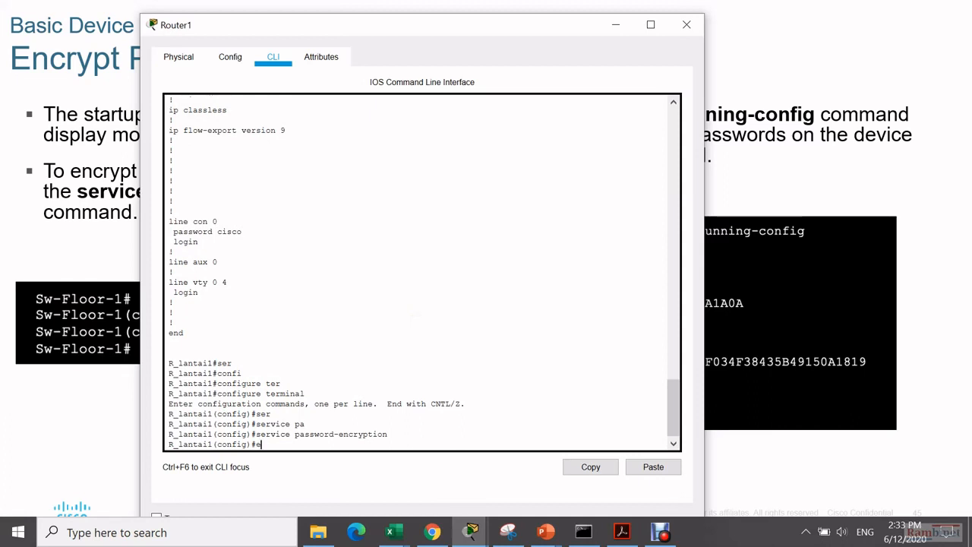
text(end)
key(Return)
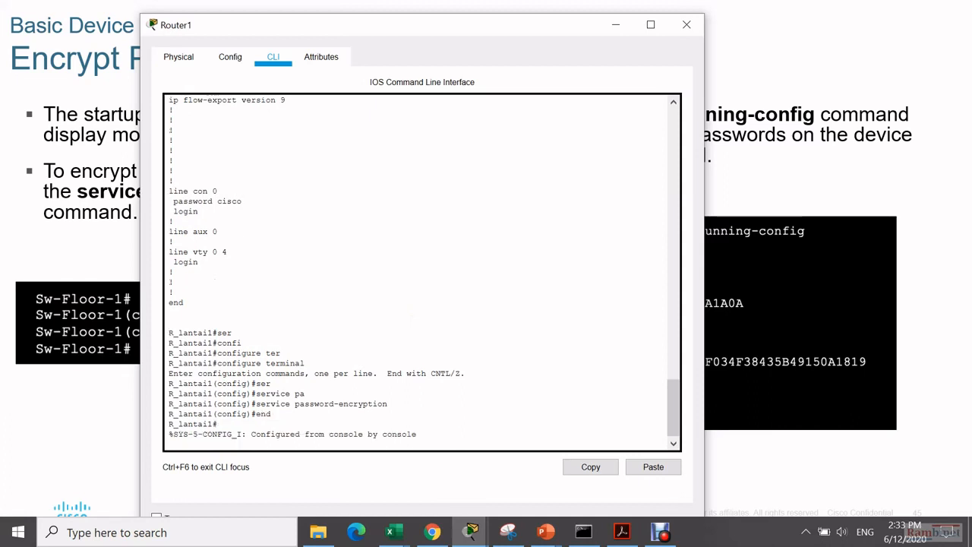
text(sho)
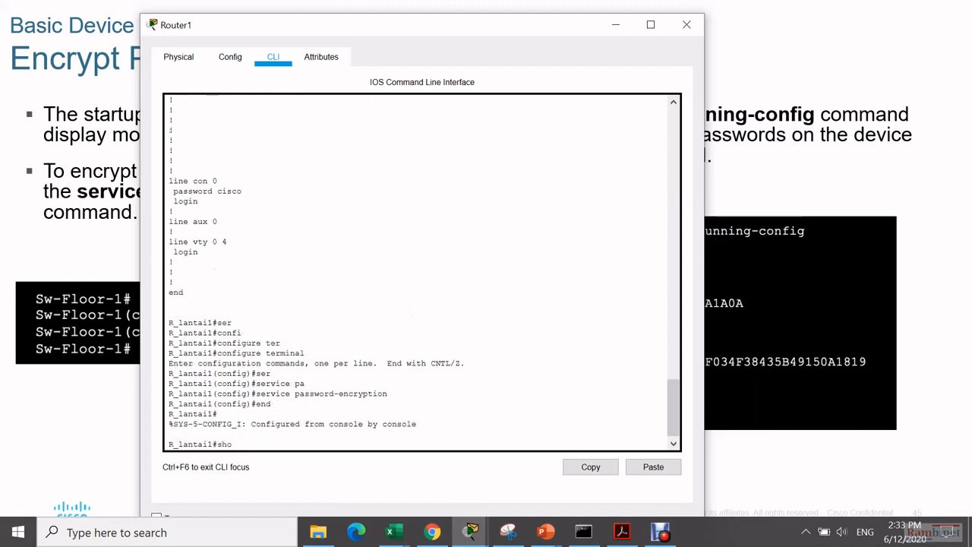
key(Tab)
- Run show run, page to line con 0, and highlight its type 7 encrypted password
key(BackSpace)
key(BackSpace)
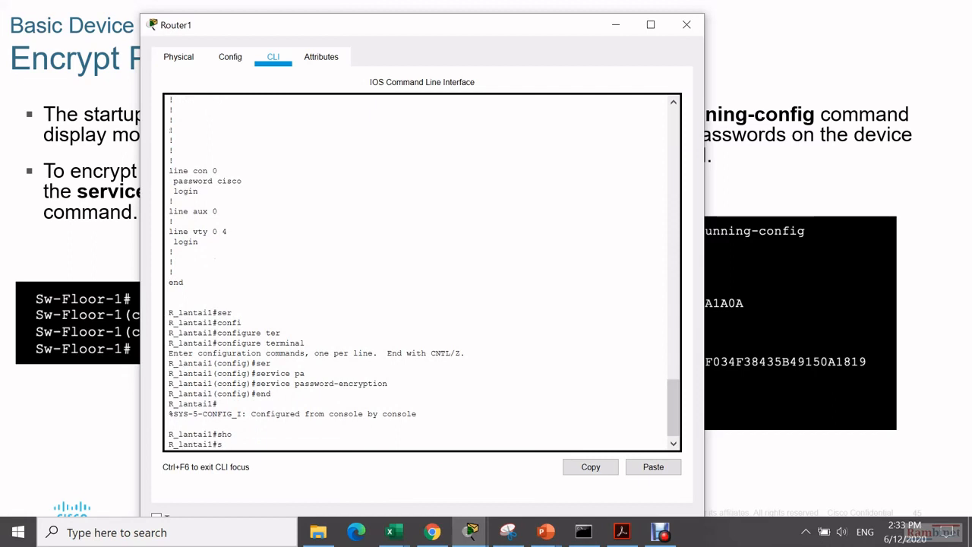
text(how)
key(Tab)
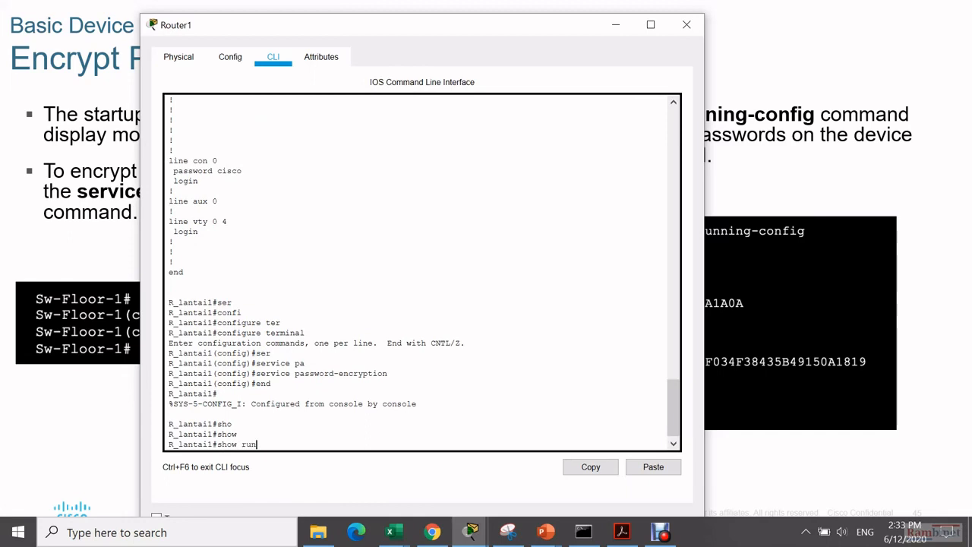
key(Return)
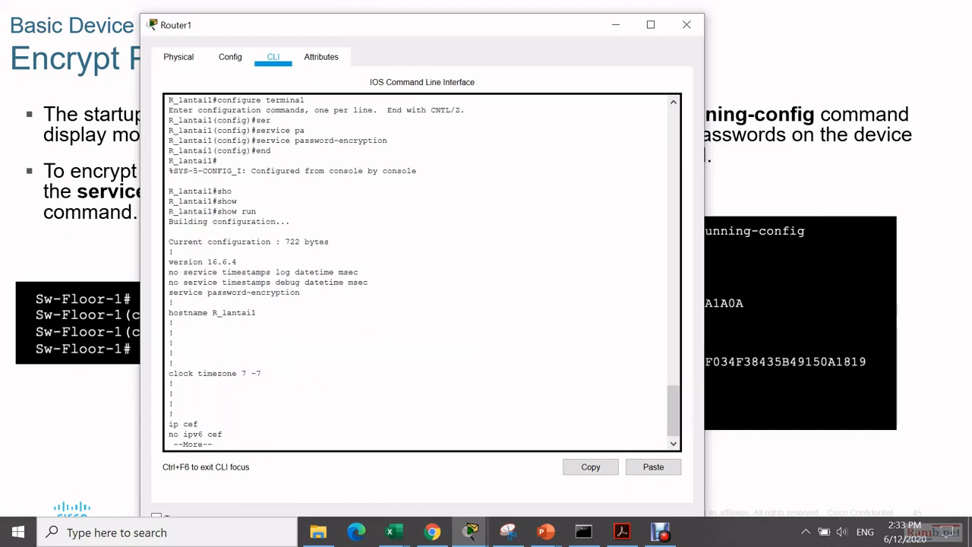
key(space)
key(space)
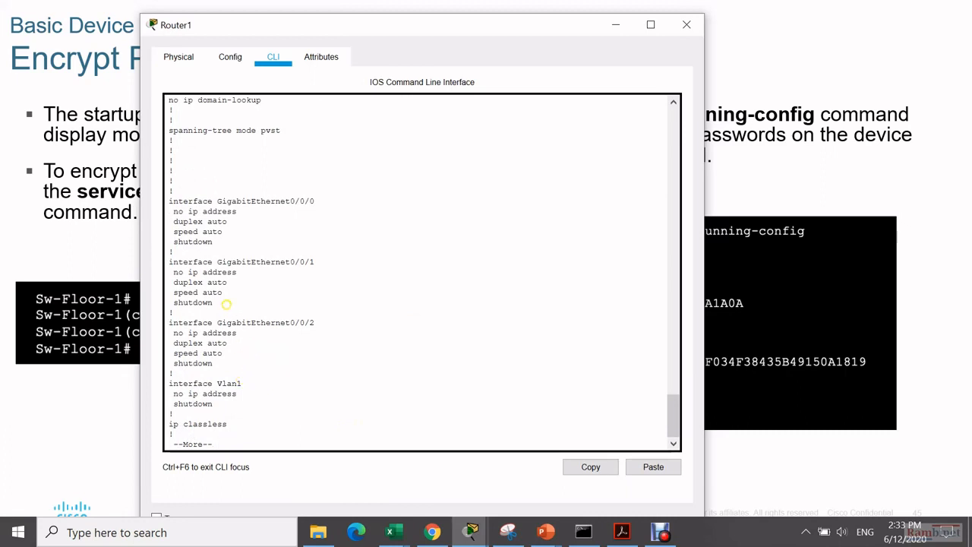
key(space)
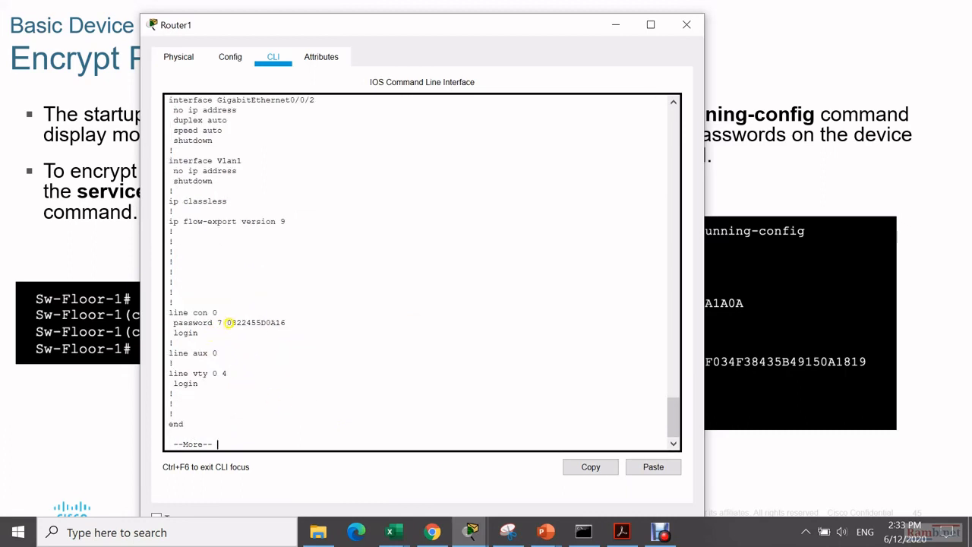
drag(226, 323, 283, 324)
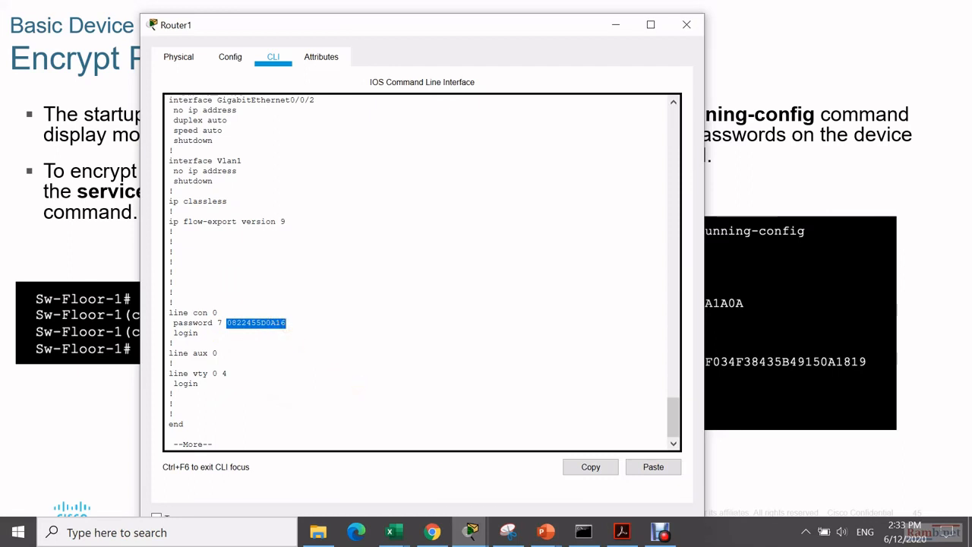
- Advance to the 'Banner Messages' slide and return Router1's CLI to the R_lantai1# prompt
click(764, 315)
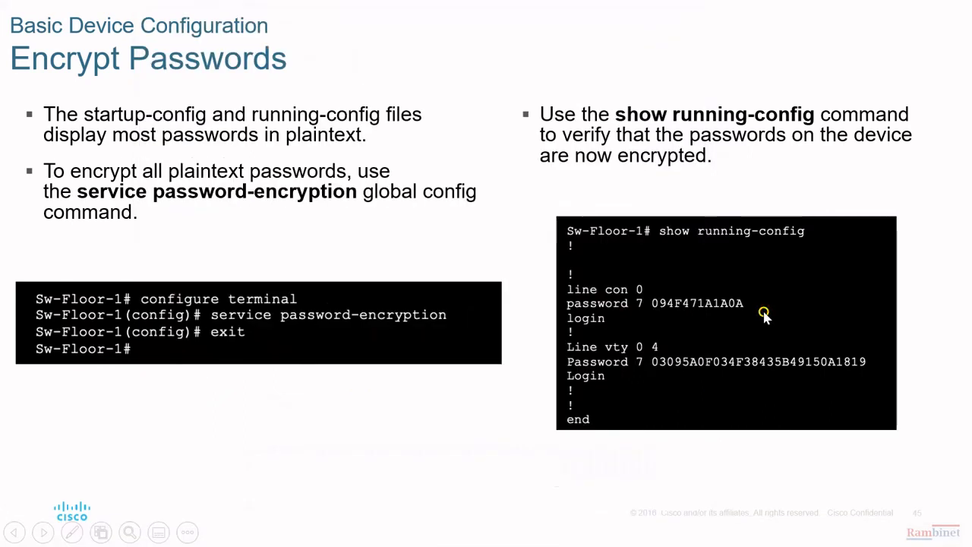
click(763, 314)
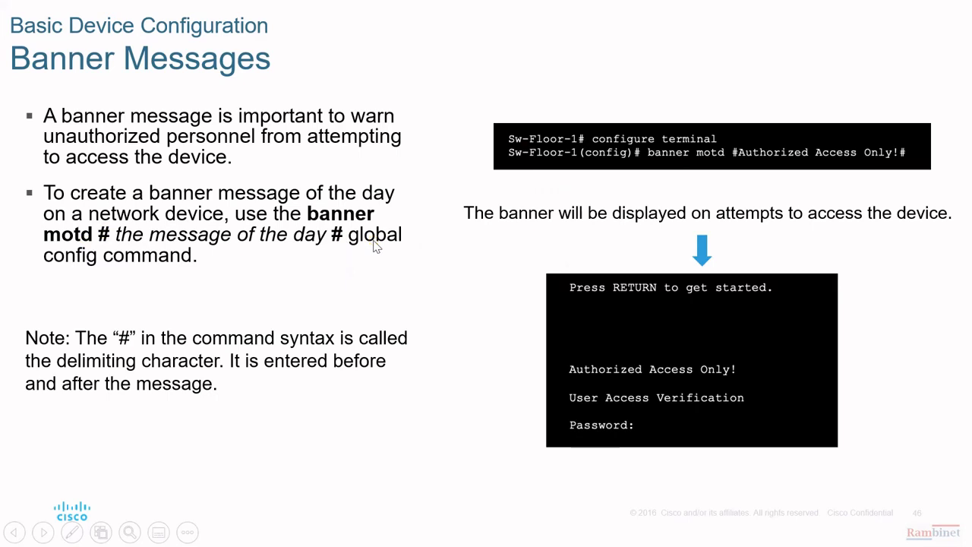
key(alt+Tab)
key(Return)
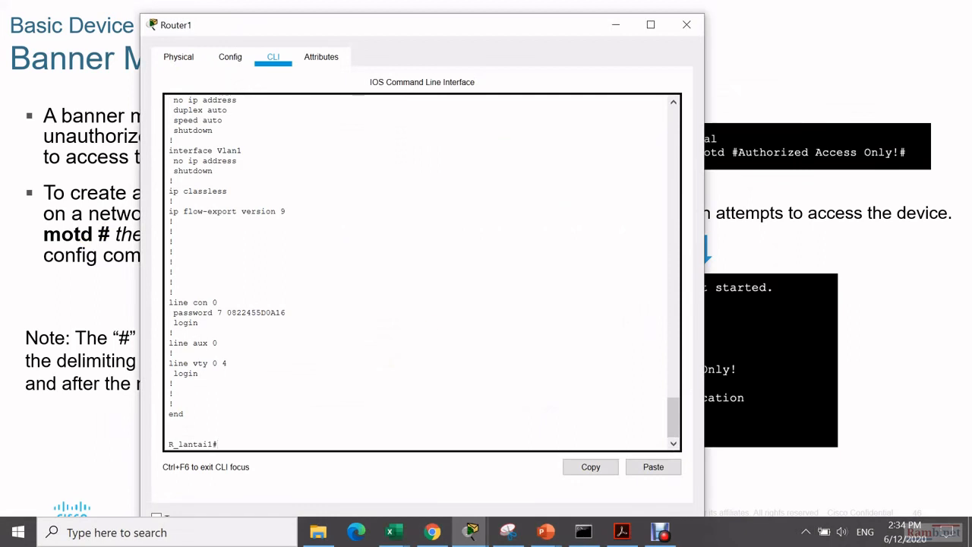
- Enter global configuration mode on Router1 with configure terminal
key(alt+Tab)
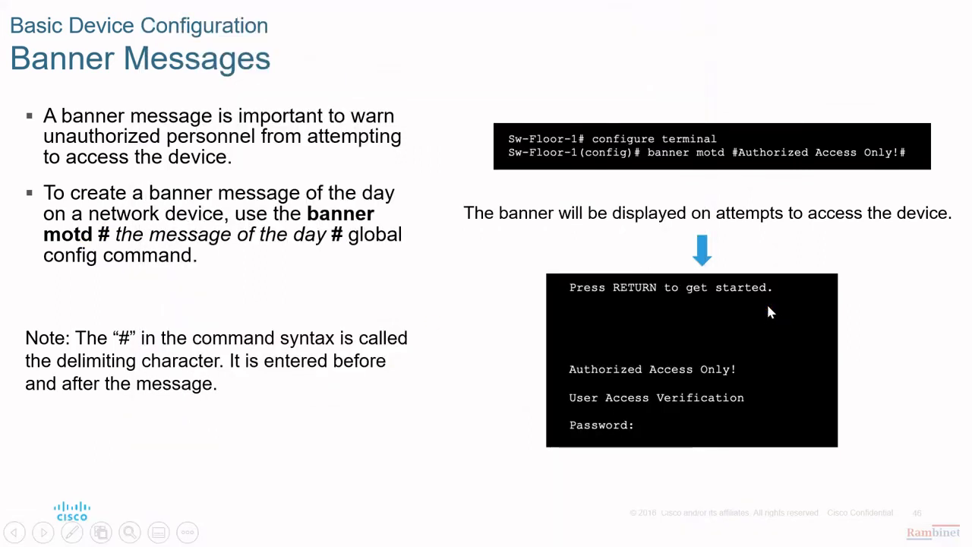
key(alt+Tab)
text(con)
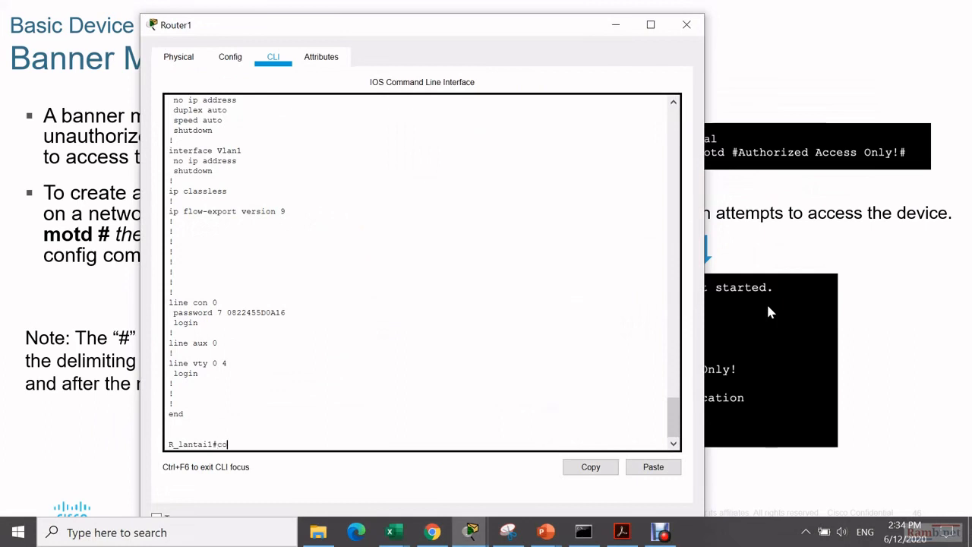
key(Tab)
text(f)
key(Tab)
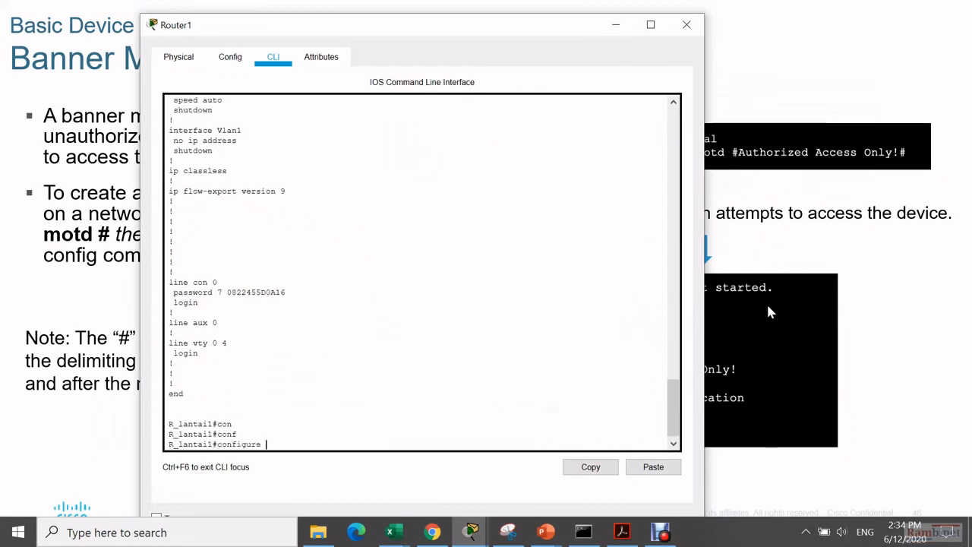
text(ter)
key(Tab)
key(Return)
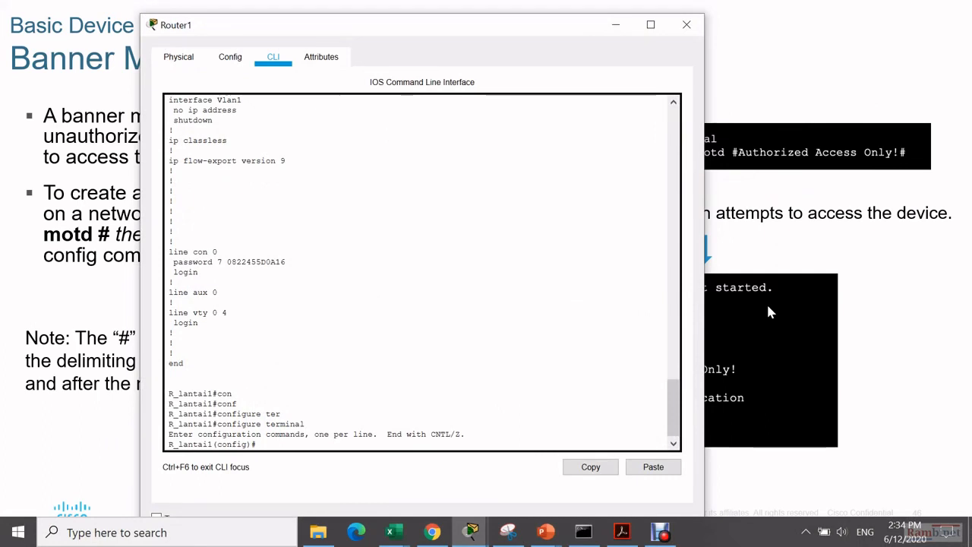
- Set banner motd #Hanya untuk yang berkepentingan!# and leave configuration mode with end
text(bann)
key(Tab)
text(m)
text(otd)
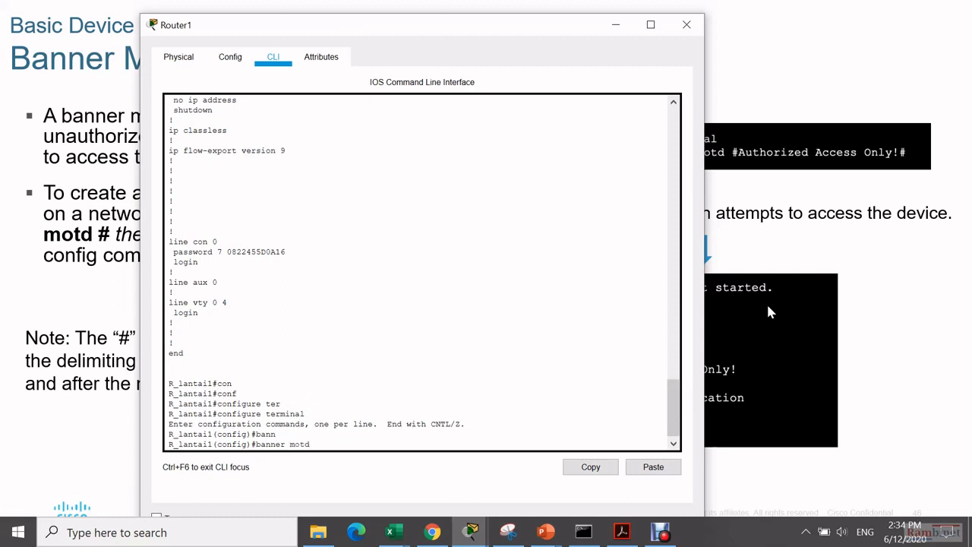
text( # #)
text(Hany)
text(a bo)
key(BackSpace)
key(BackSpace)
text(untuk yang berkepe)
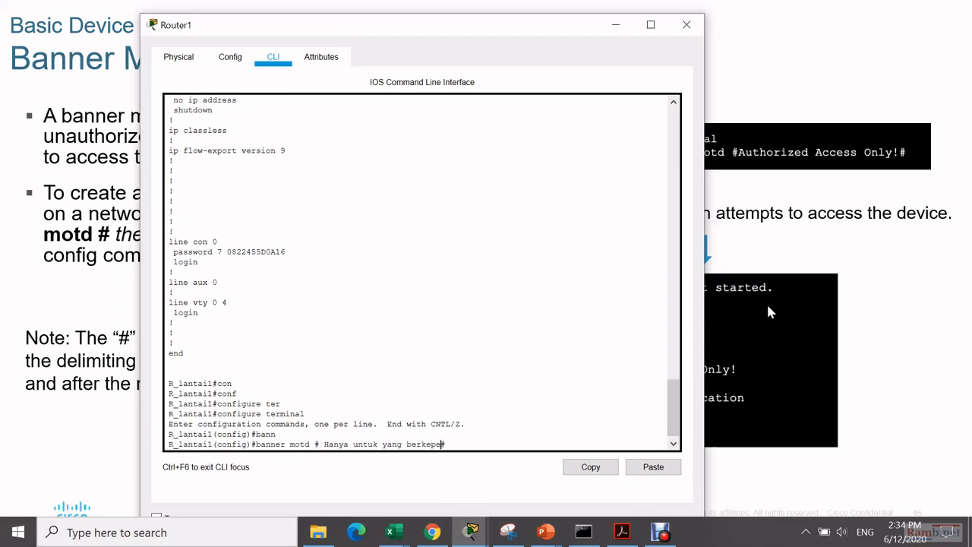
text(ntingan !)
key(Delete)
key(ctrl+Left)
key(ctrl+Left)
key(ctrl+Left)
key(BackSpace)
key(Return)
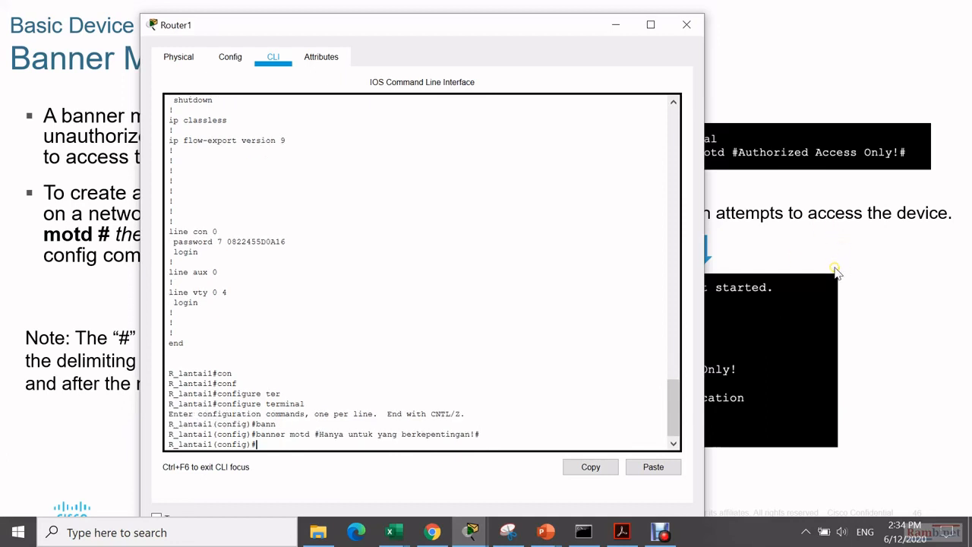
text(end)
key(Return)
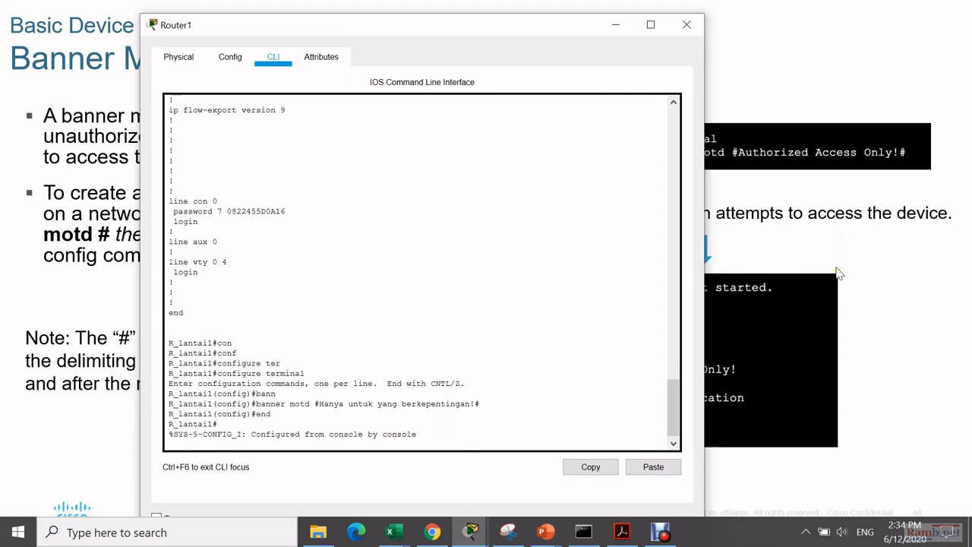
key(Return)
- Exit R_lantai1's console and log back in with the console password, showing the MOTD banner
text(exit)
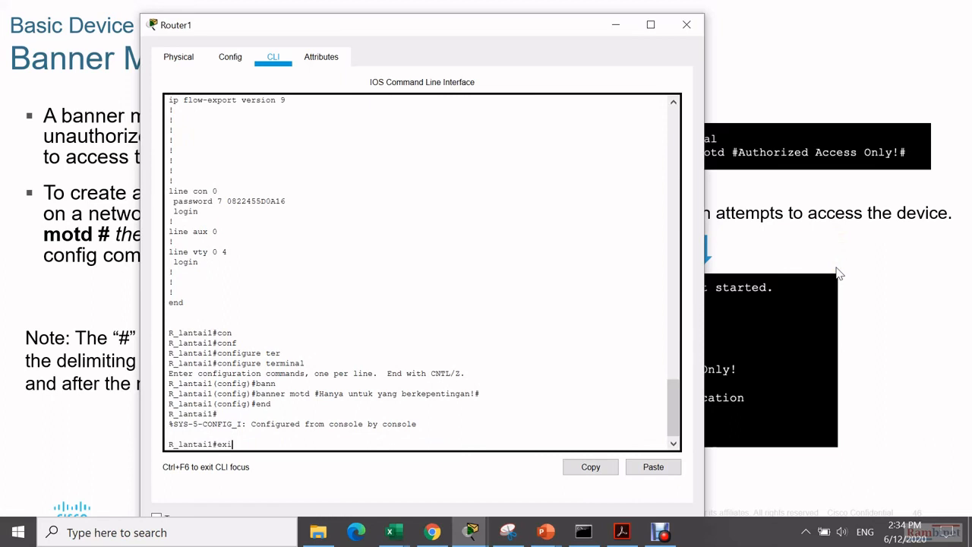
key(Return)
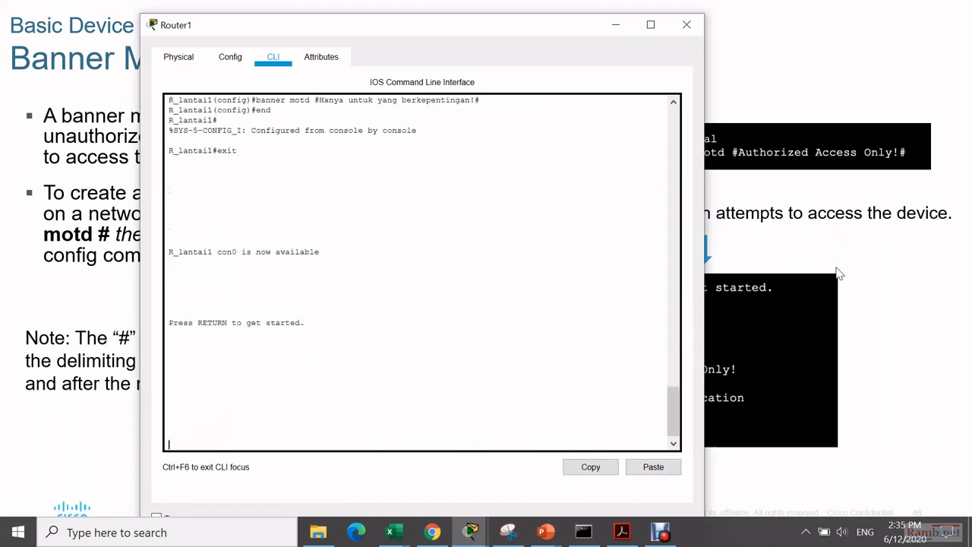
key(Return)
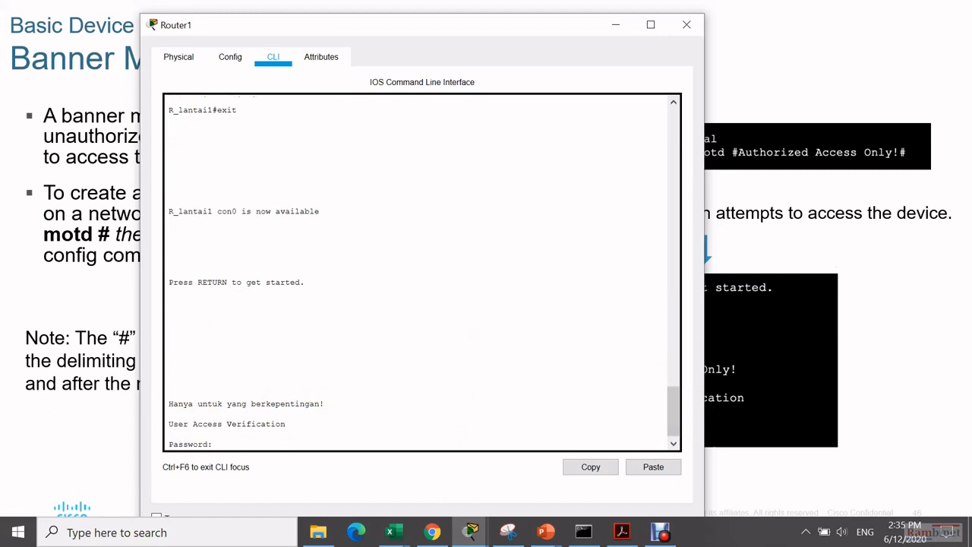
key(Return)
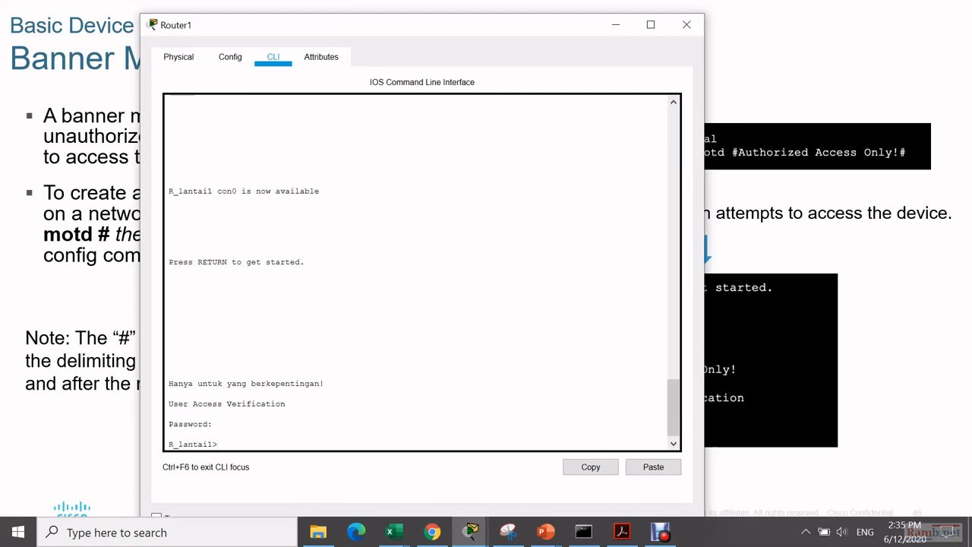
key(alt+Tab)
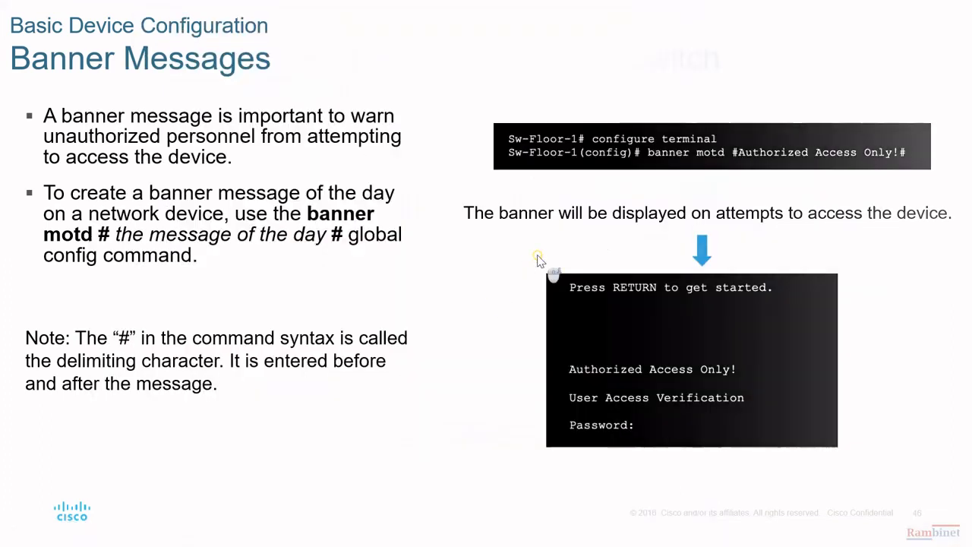
- Advance past the video slide and '2.5 Save Configurations' title to 'Configuration Files'
click(538, 260)
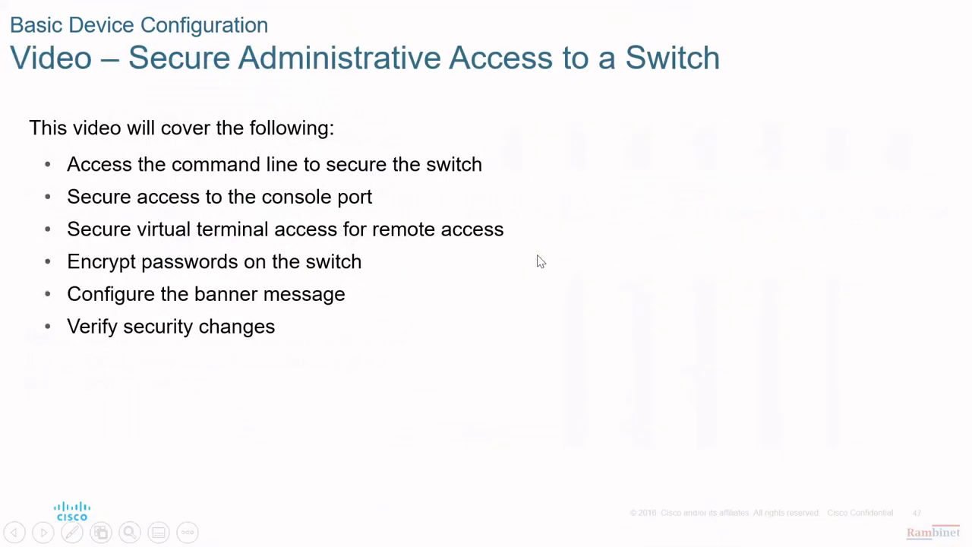
click(538, 260)
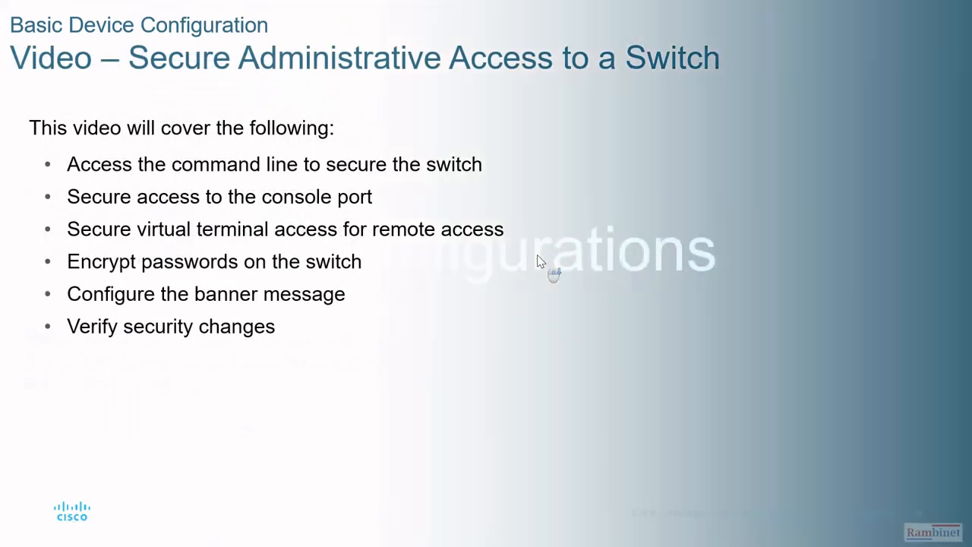
scroll(538, 260, up, 1)
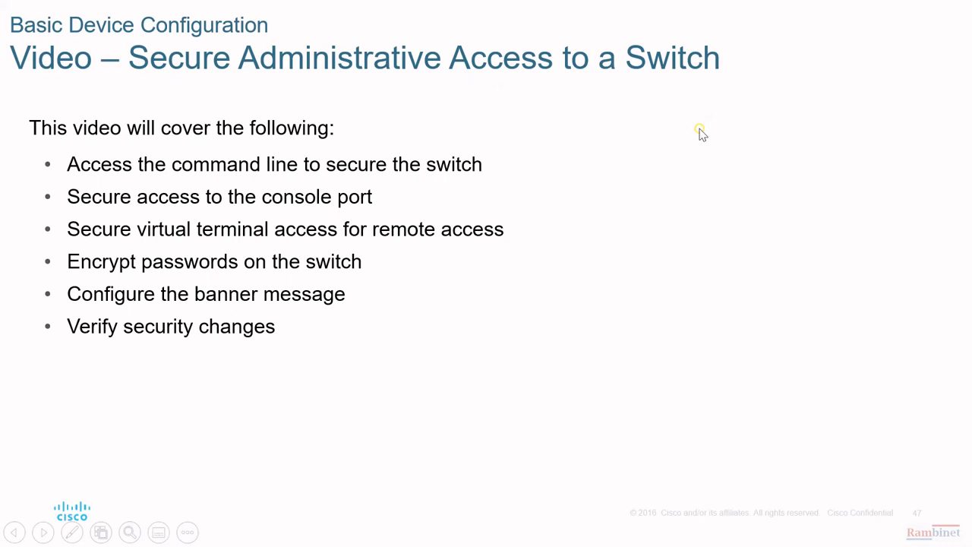
click(700, 132)
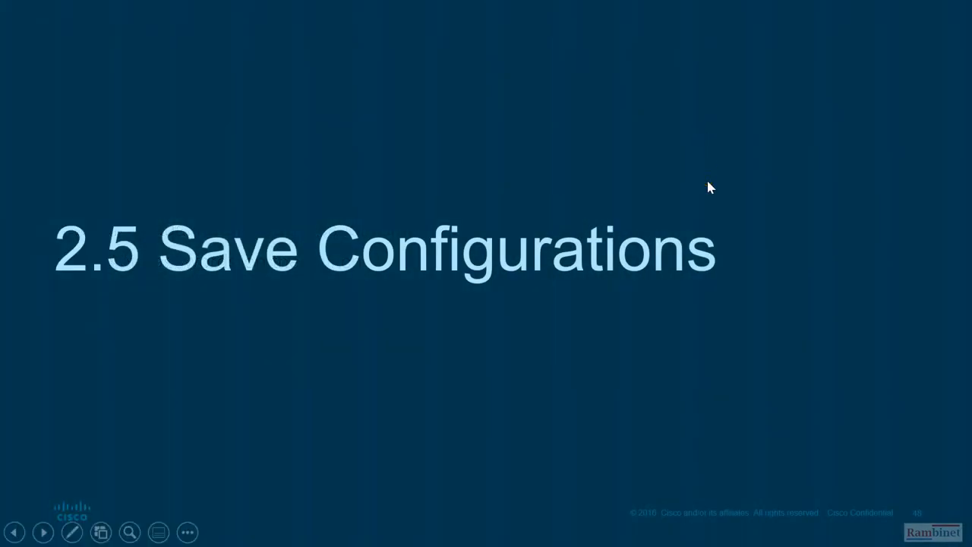
click(624, 258)
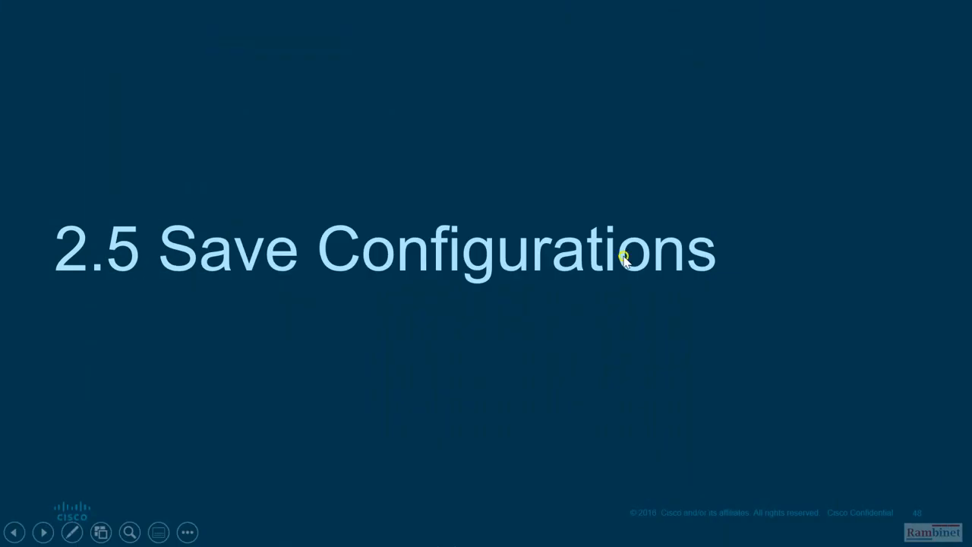
click(633, 277)
click(634, 283)
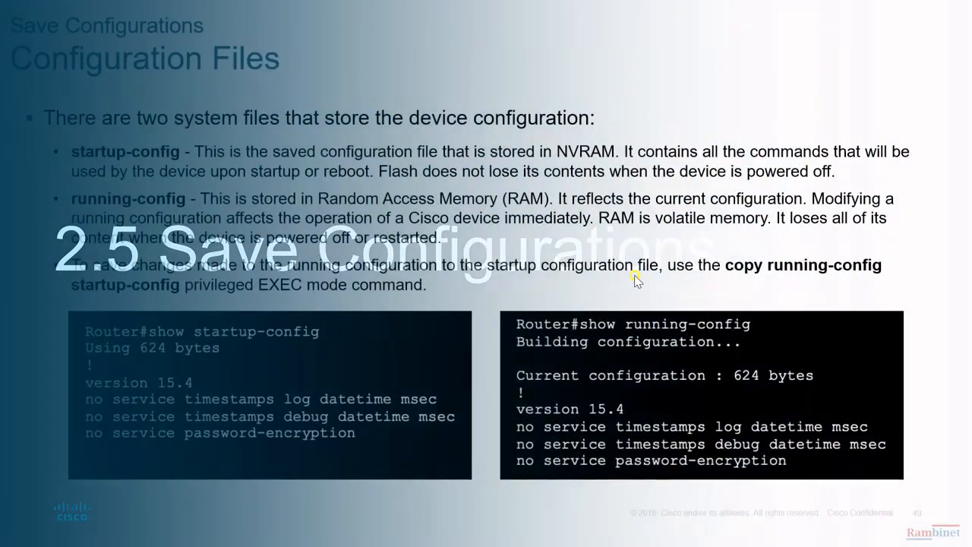